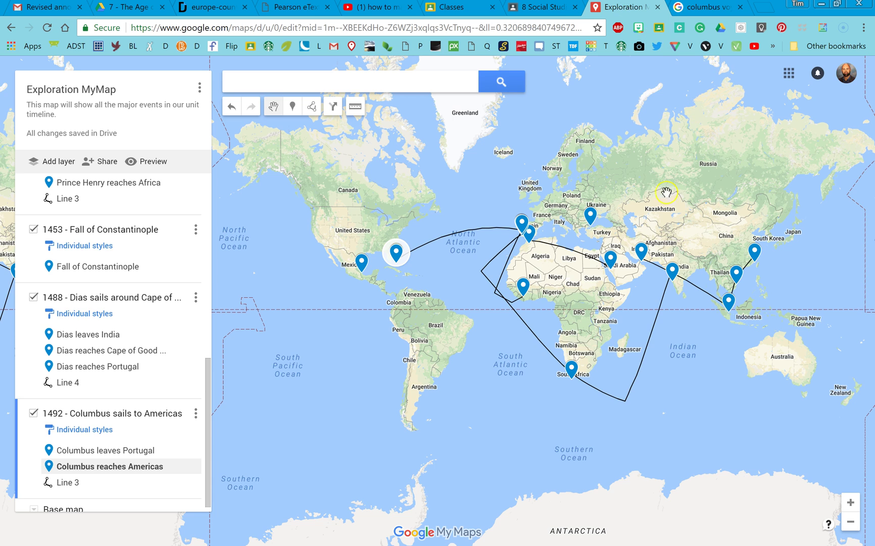
double_click(643, 193)
drag(644, 230, 723, 112)
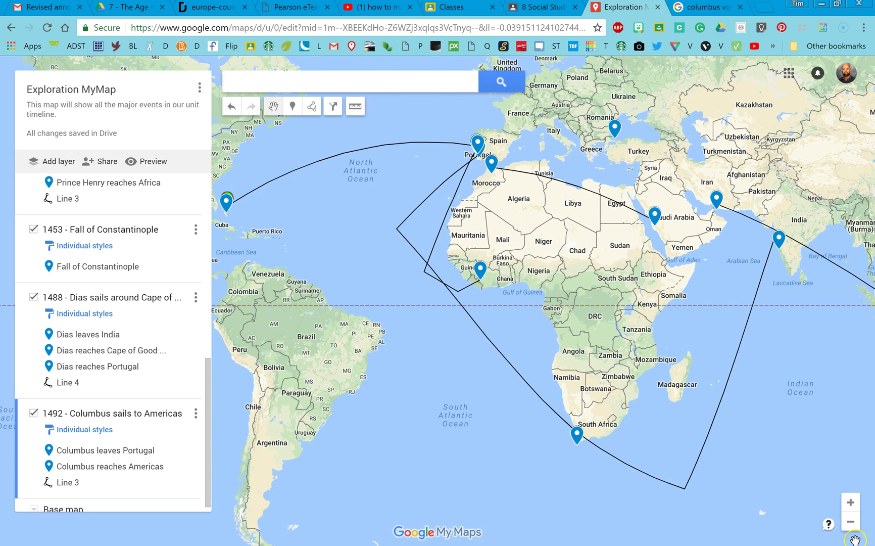
click(851, 524)
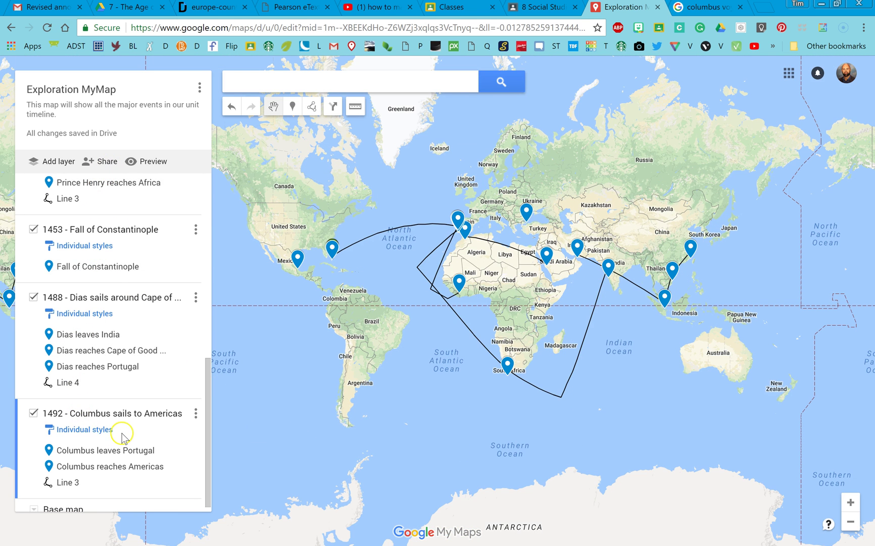
scroll(121, 440, down, 1)
drag(440, 443, 433, 451)
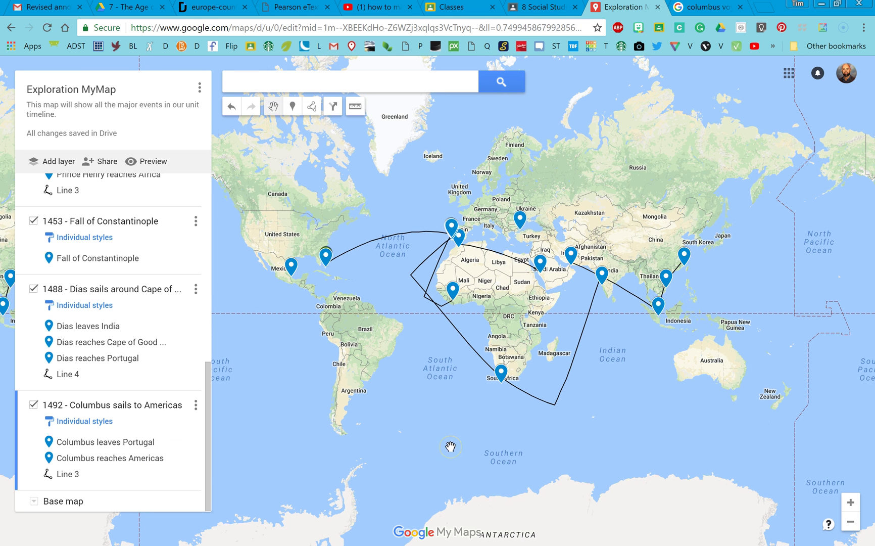
- In the 8 Social Studies classroom, review both timeline images attached to the Mapping the Unit Timeline assignment
click(540, 7)
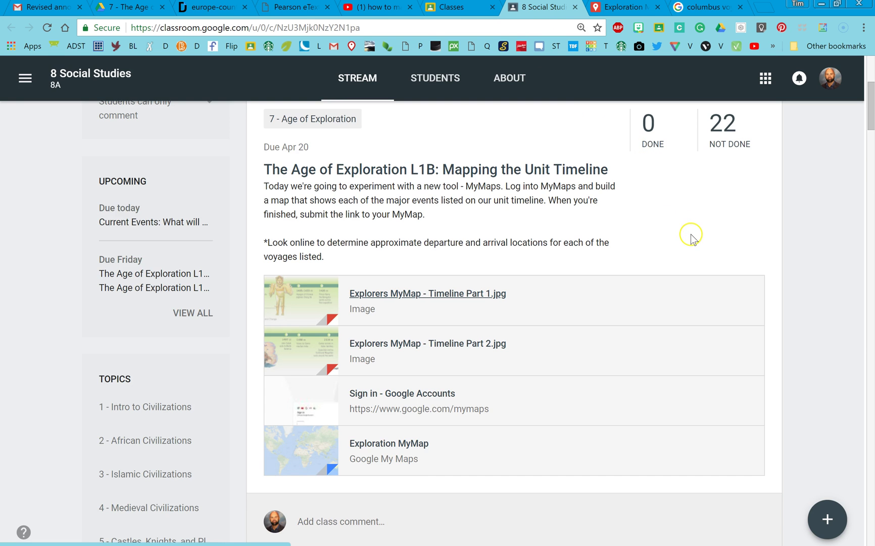
ctrl+scroll(691, 237, up, 4)
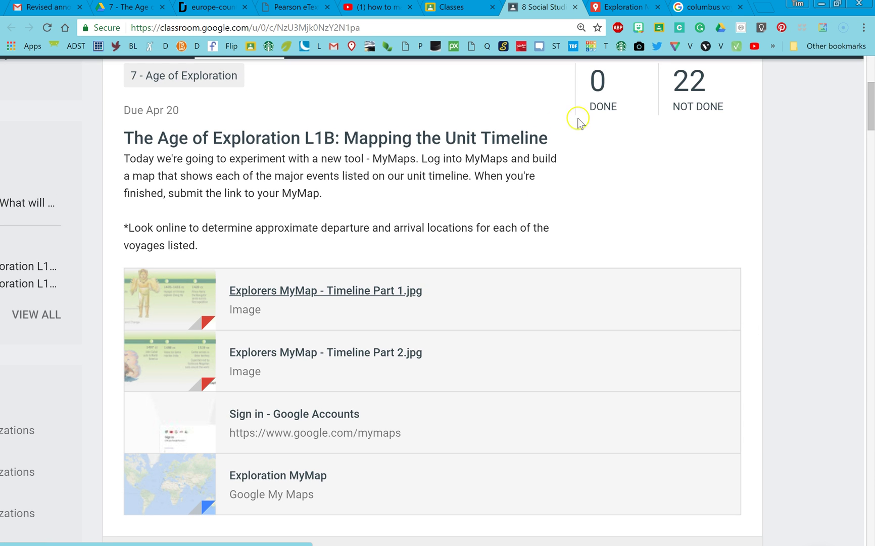
click(278, 292)
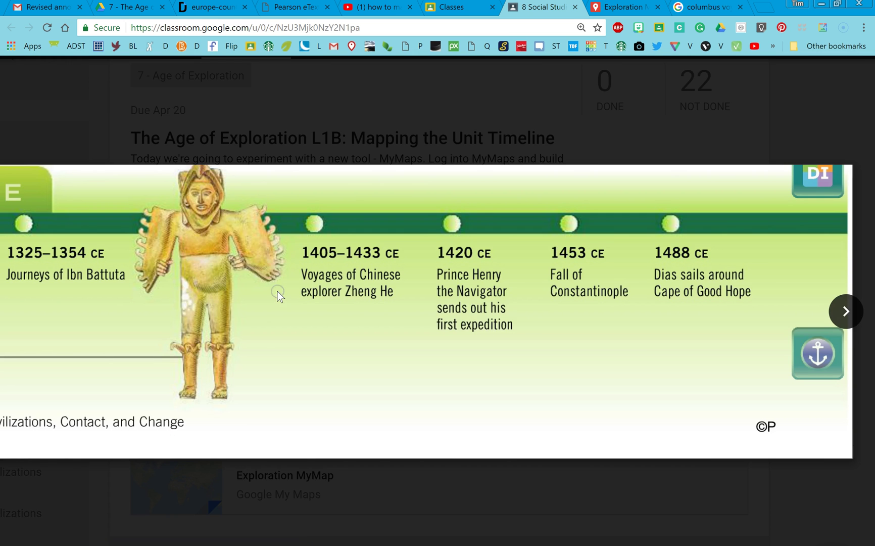
click(846, 311)
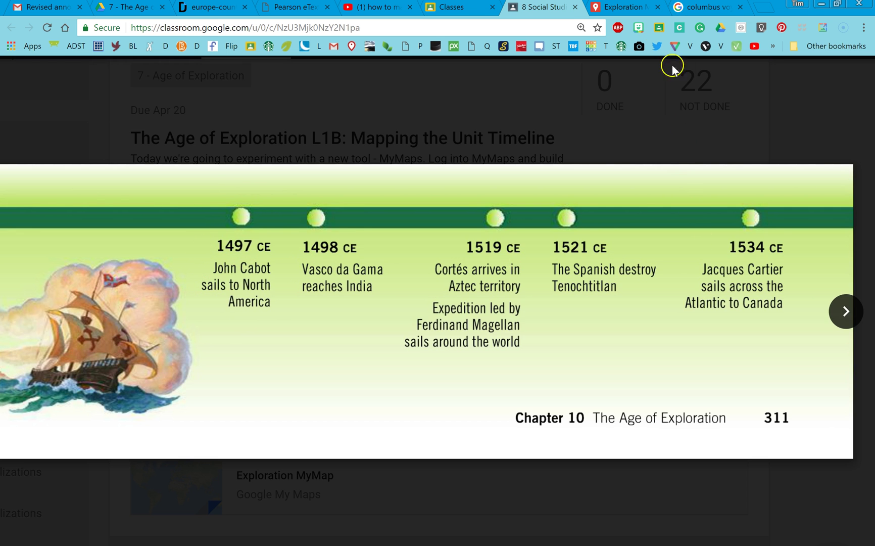
- In the Exploration MyMap, add a new layer named "1497 - John Cabot sails to North America"
click(634, 10)
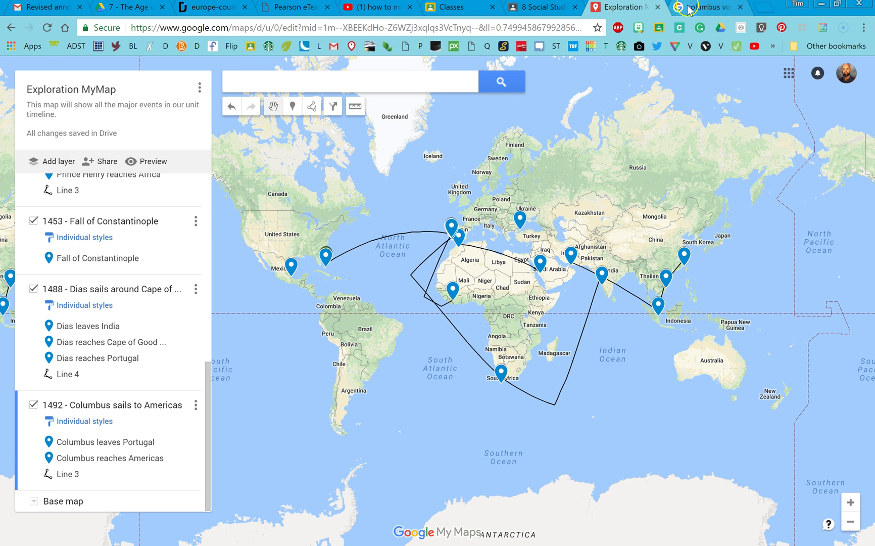
click(543, 8)
click(621, 10)
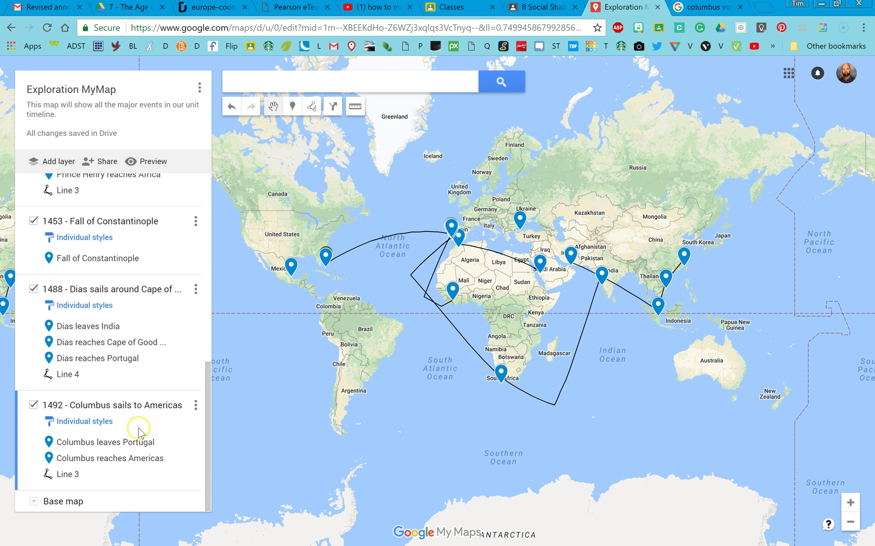
click(55, 161)
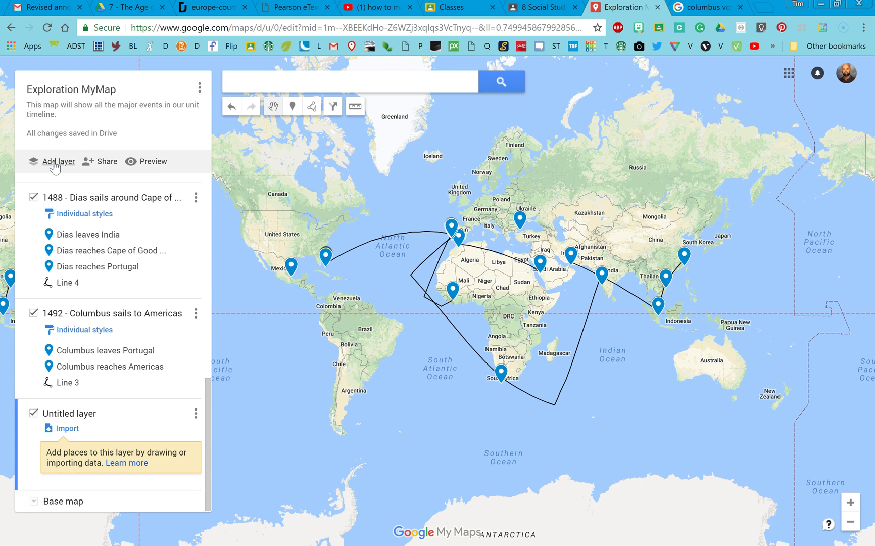
click(79, 412)
text(14)
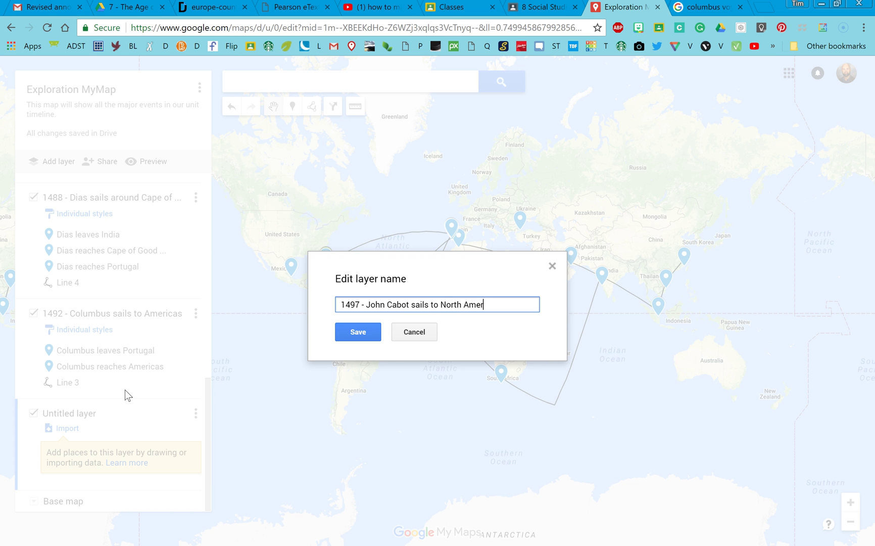
click(374, 330)
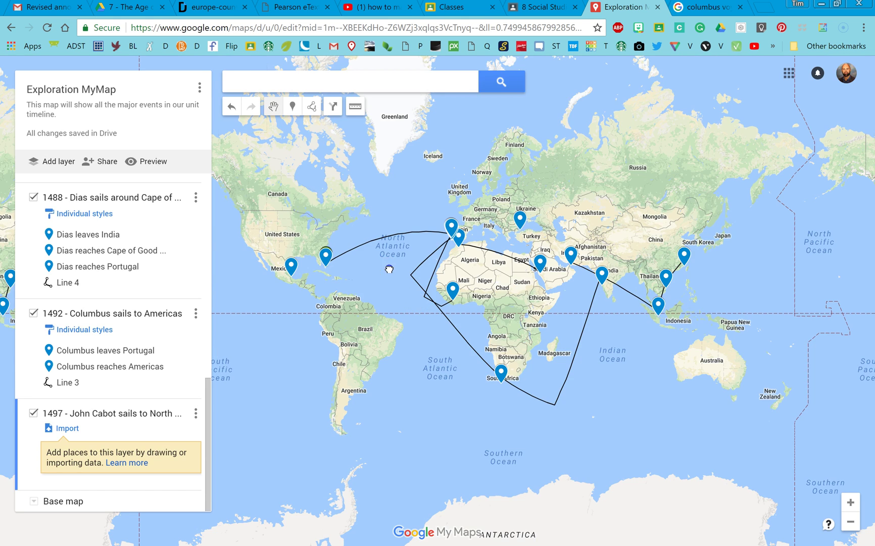
- Switch to the Google image results and search for "cabot sails to north america"
scroll(389, 269, up, 3)
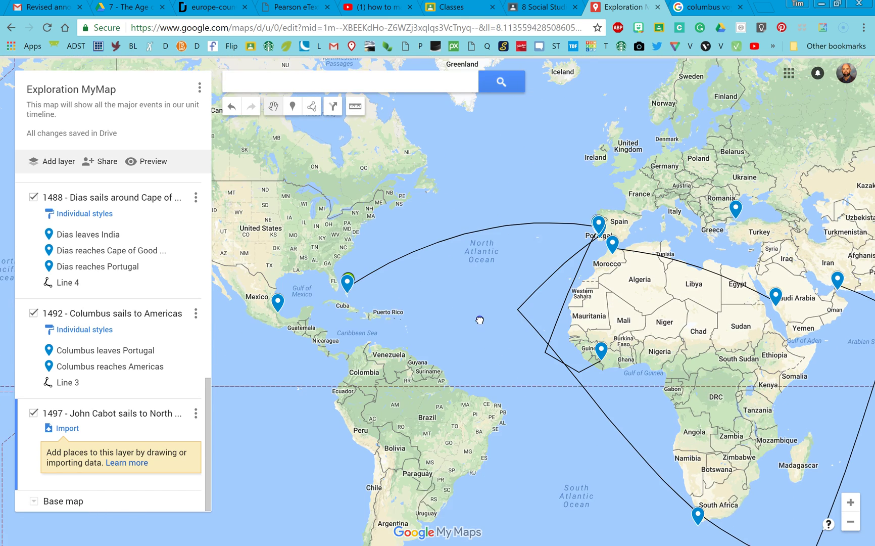
click(510, 162)
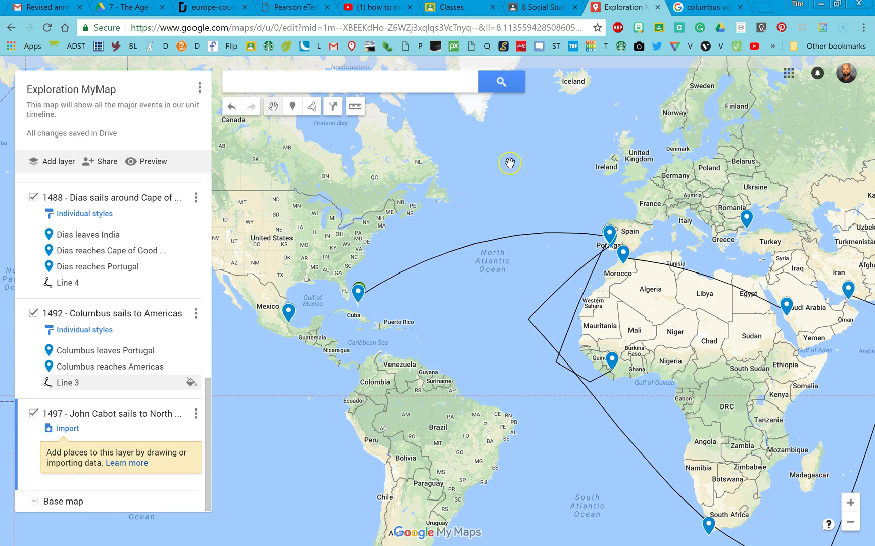
click(697, 6)
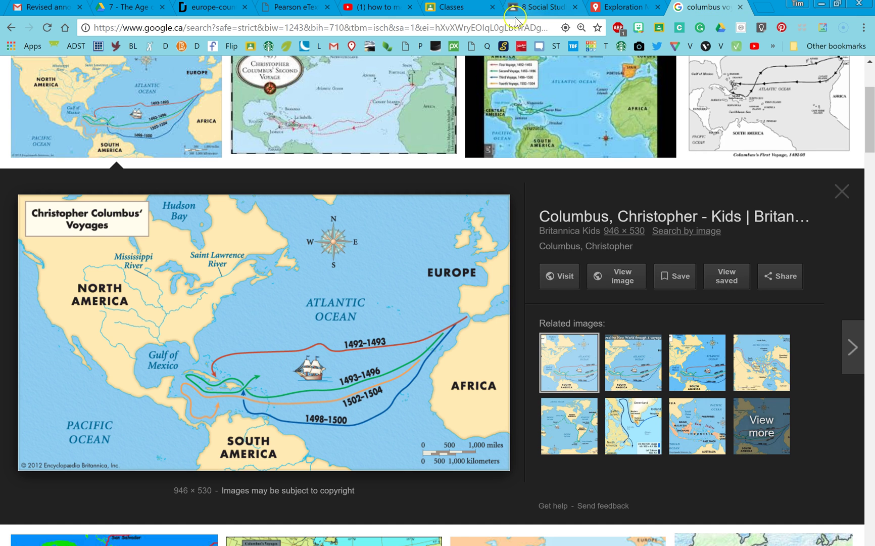
scroll(320, 126, up, 3)
triple_click(299, 82)
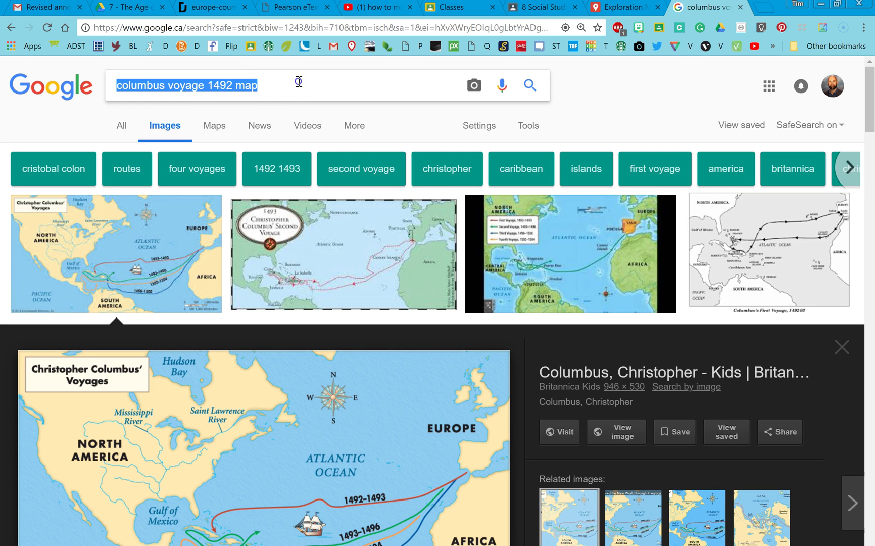
text(cabot s)
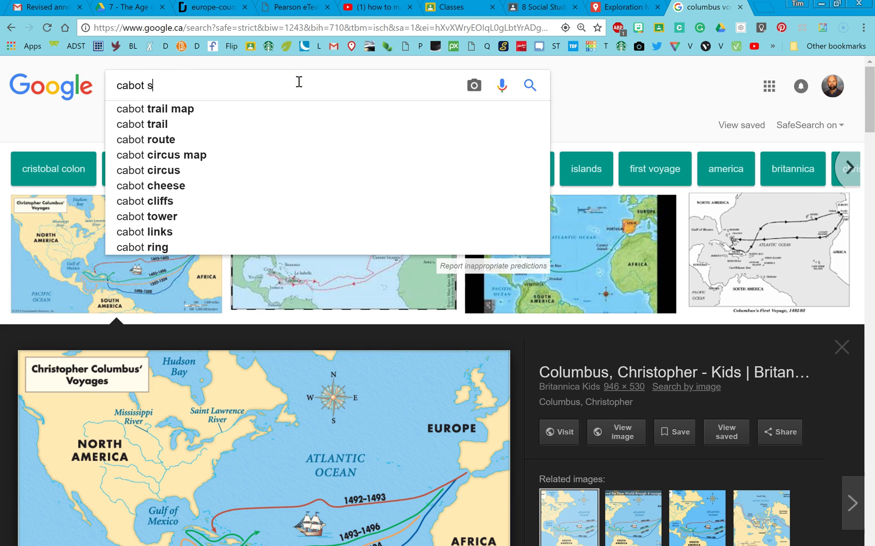
text(ails to)
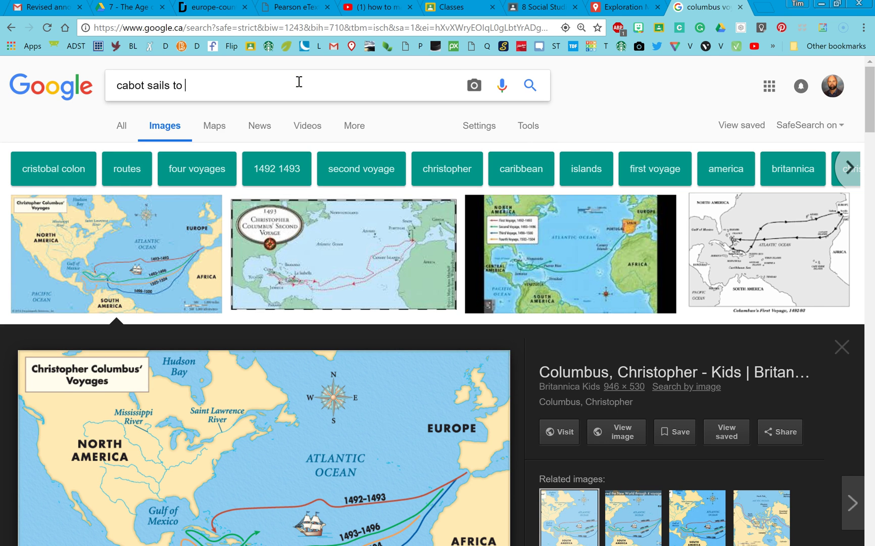
text( north america\)
key(Return)
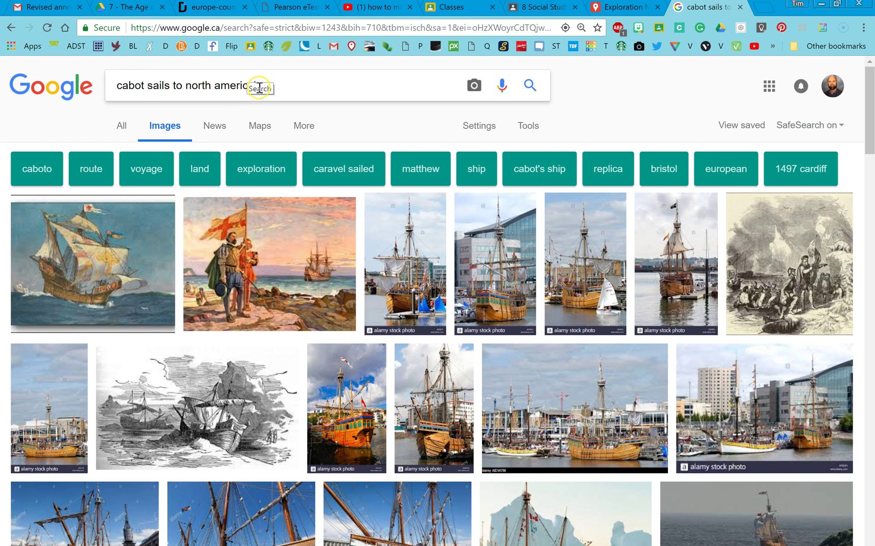
- Refine the image search to "map cabot sails to north america"
click(326, 83)
text(map o)
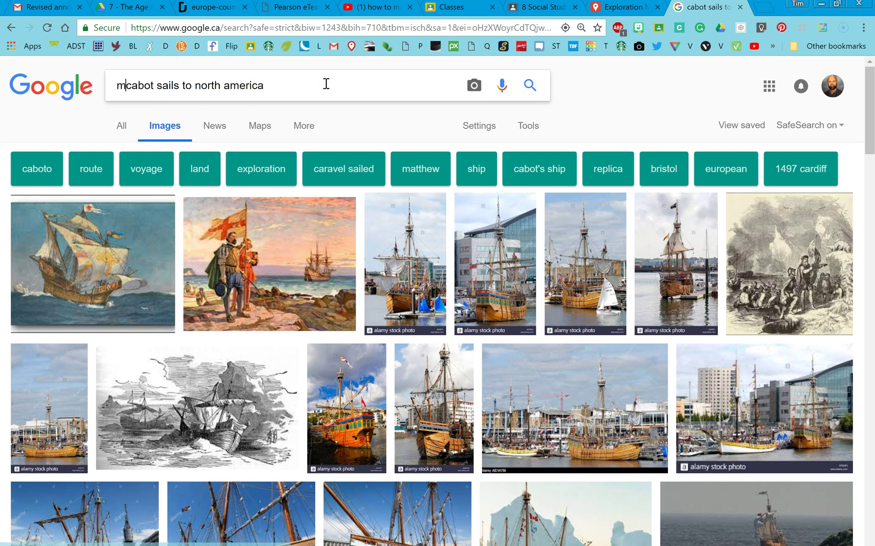
key(BackSpace)
key(Return)
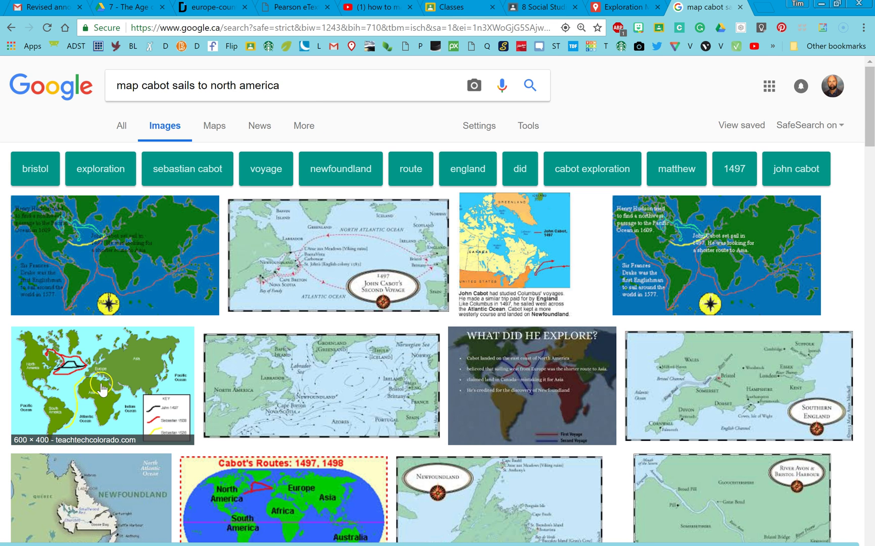
- Check the voyage's year on the class timeline and refine the image search to "1497 map cabot sails to north america"
click(539, 6)
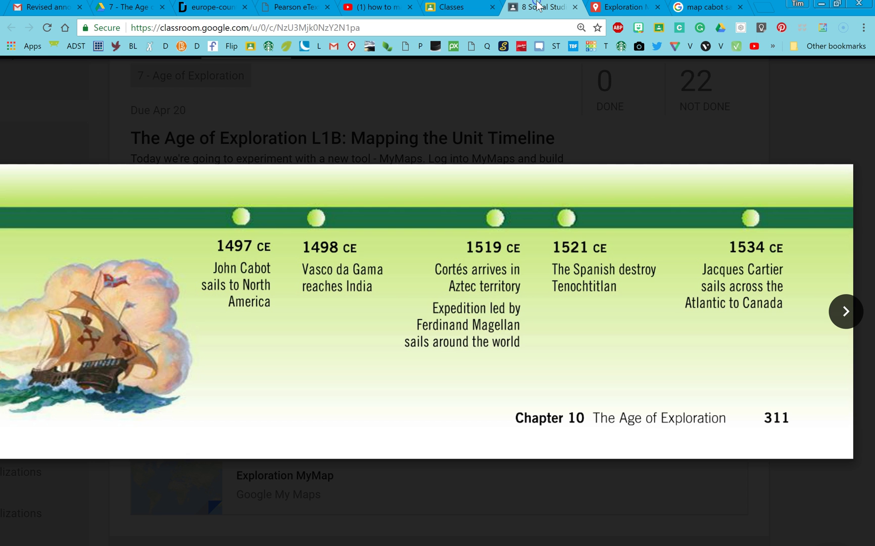
click(634, 8)
click(682, 7)
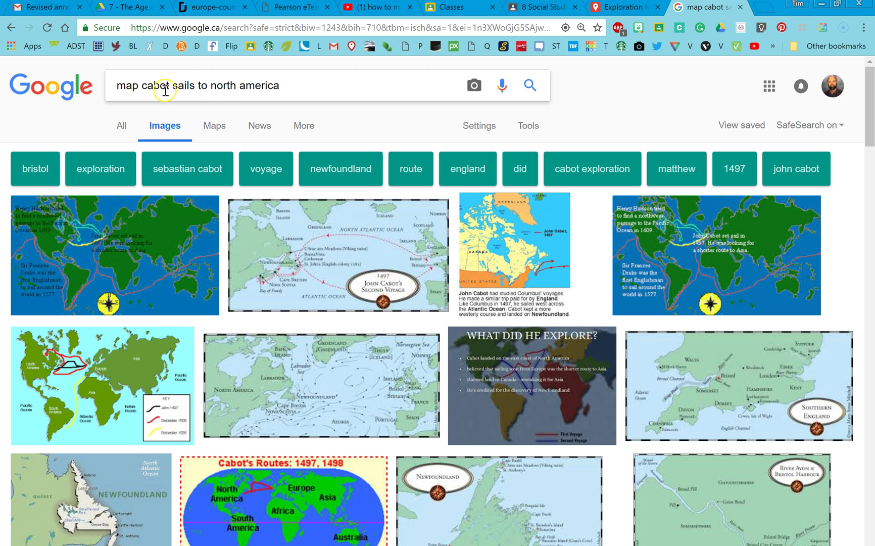
key(Home)
text(1497)
key(Return)
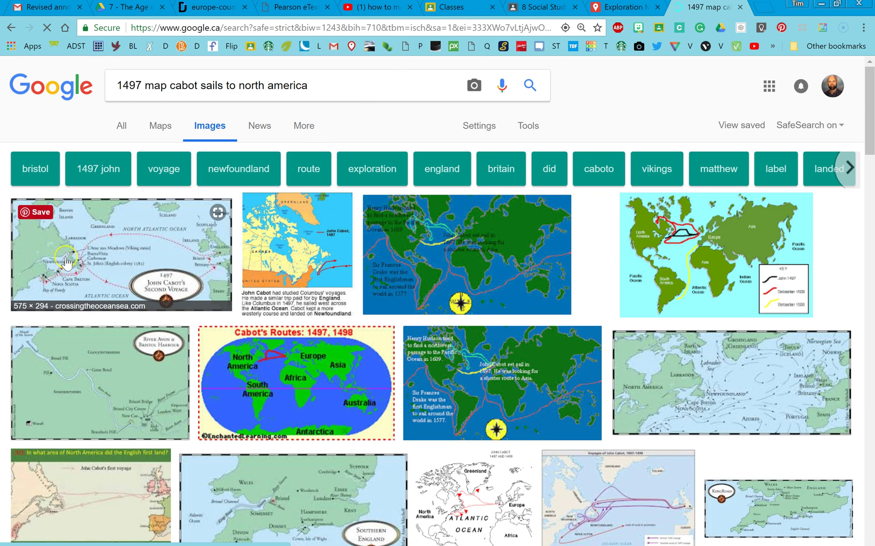
- Open the map image of John Cabot's second voyage and examine its departure and landing locations
click(89, 253)
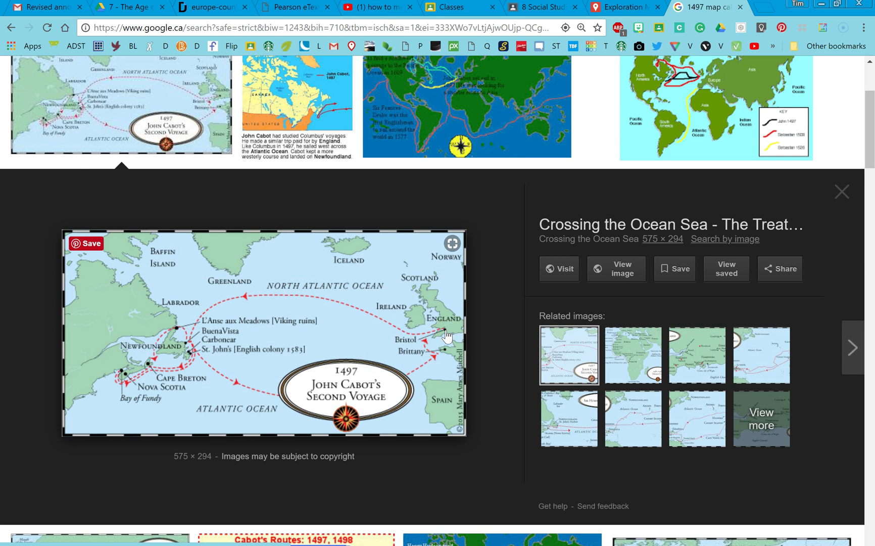
click(171, 334)
click(441, 335)
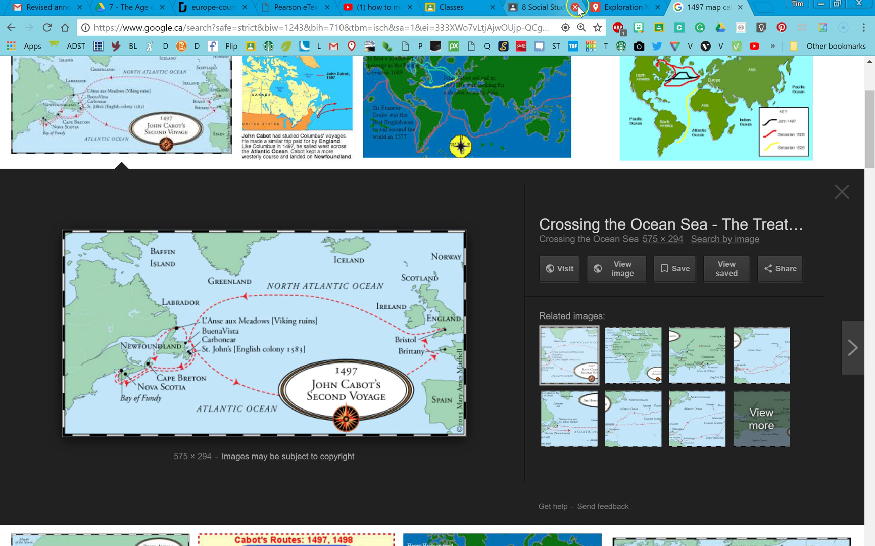
- In the Exploration MyMap, place a marker on Great Britain in the 1497 layer and name it "John Cabot sails from England"
click(617, 8)
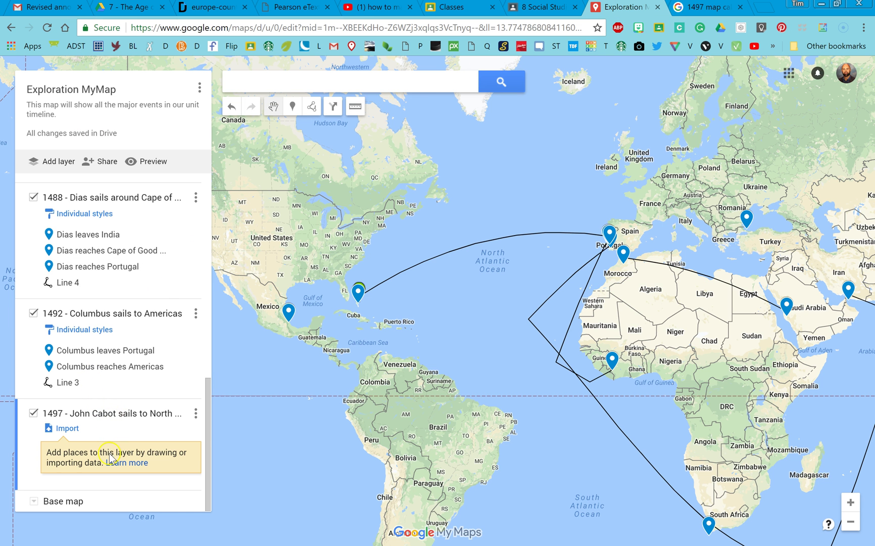
click(294, 106)
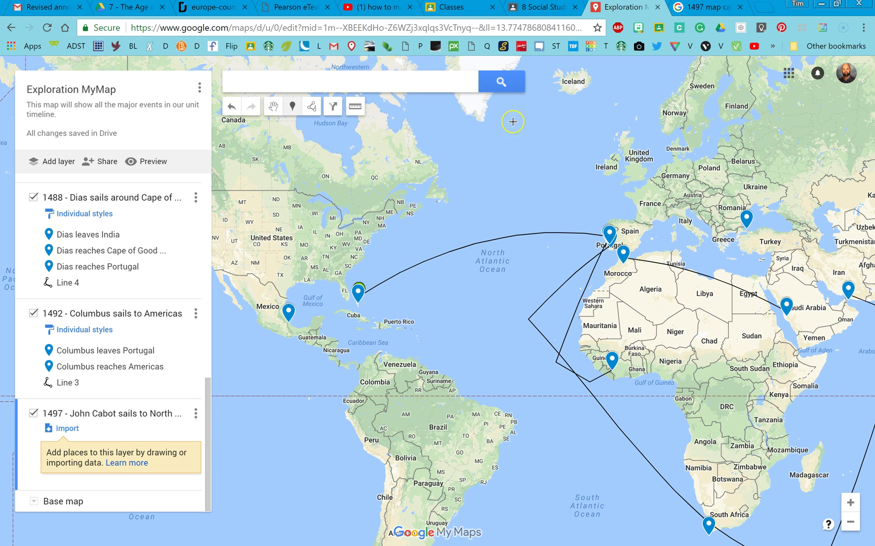
click(628, 173)
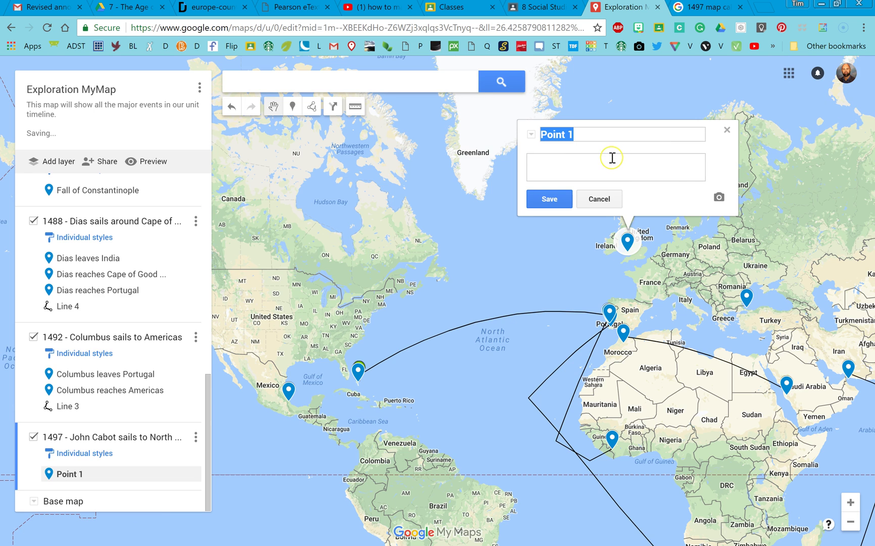
text(John Cabo)
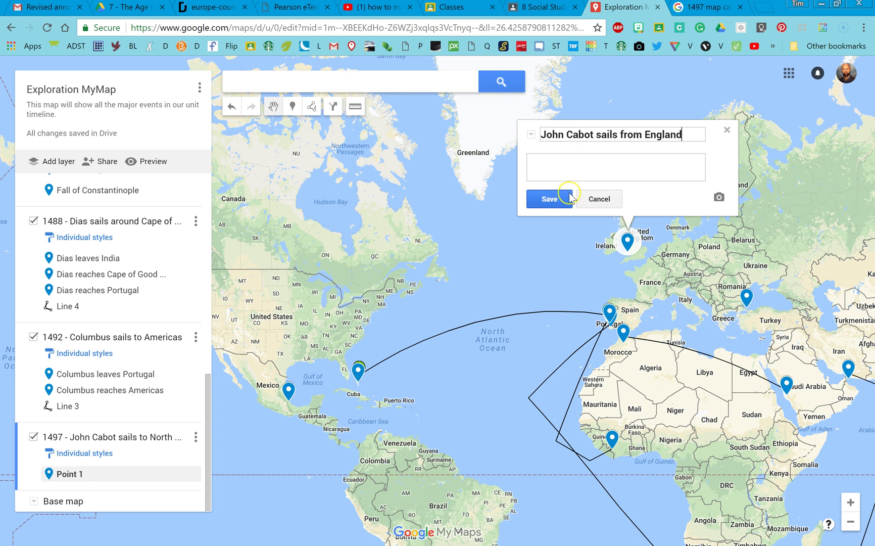
click(550, 197)
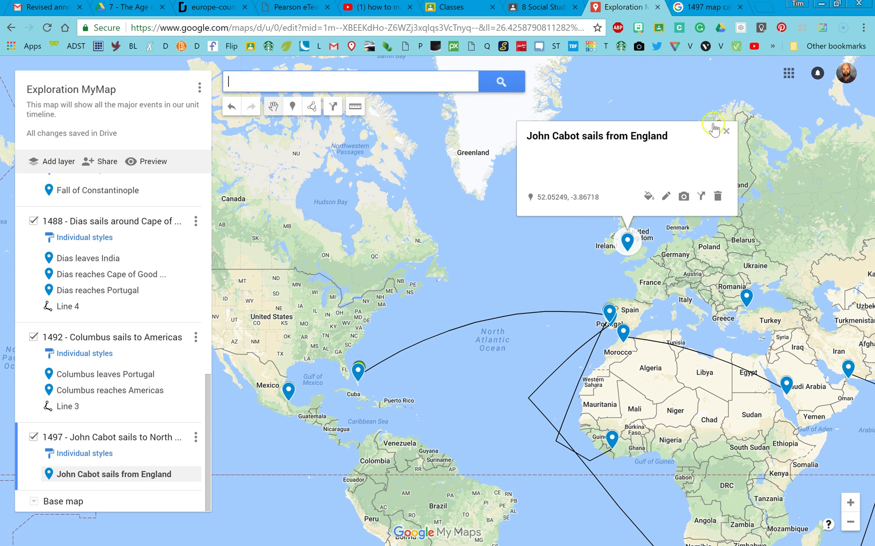
- Search the map for Newfoundland and Labrador and dismiss the place details
click(401, 82)
text(newfoundla)
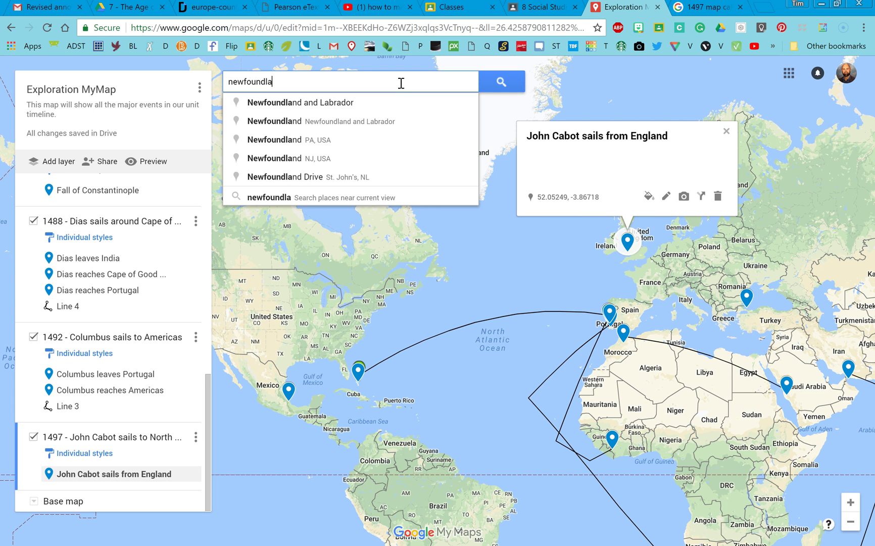
key(Return)
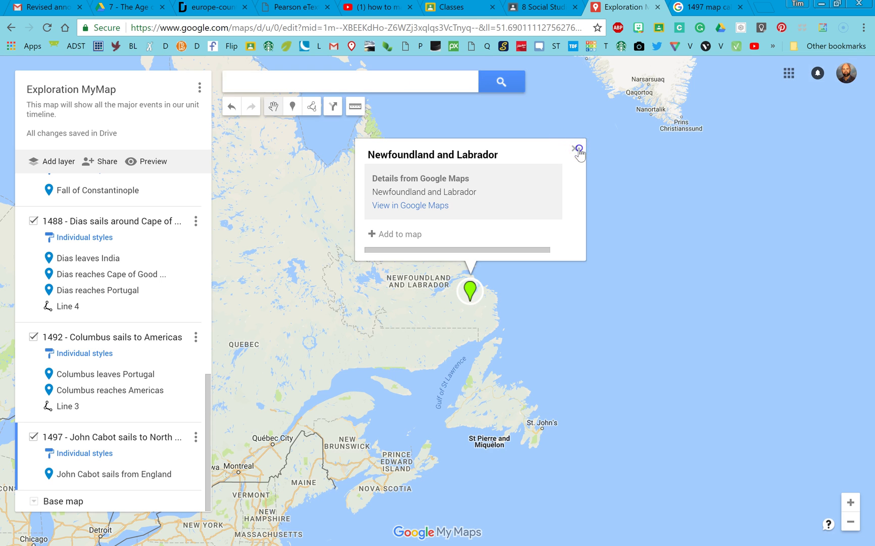
click(574, 148)
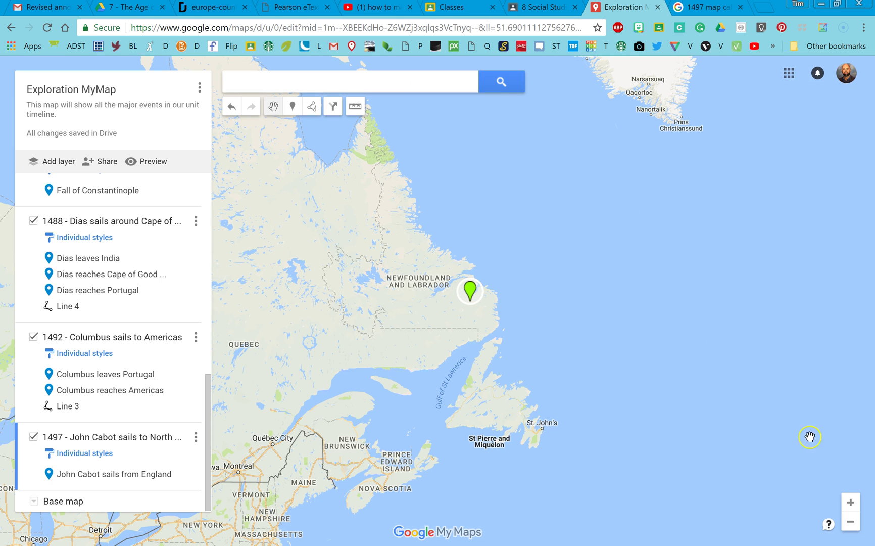
- Place a marker on Newfoundland in the 1497 layer and name it "John Cabot arrives in North America"
click(851, 524)
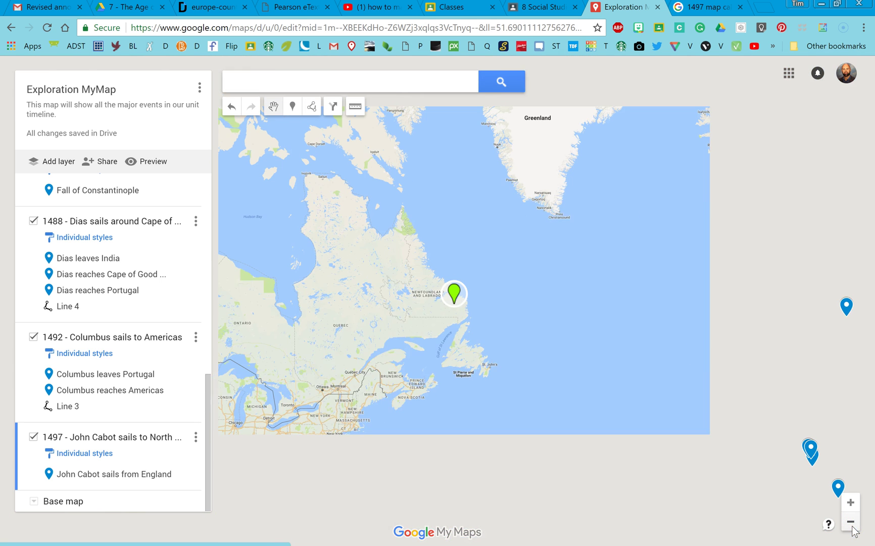
click(852, 524)
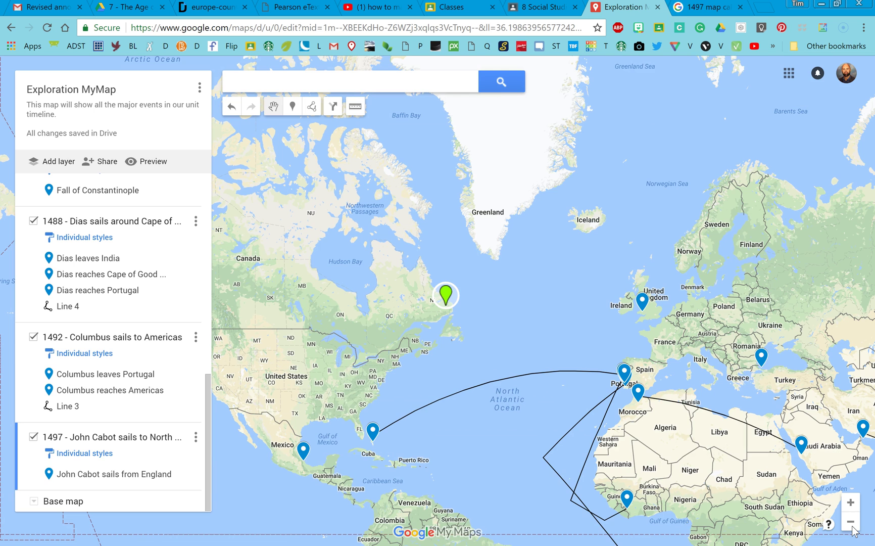
click(293, 113)
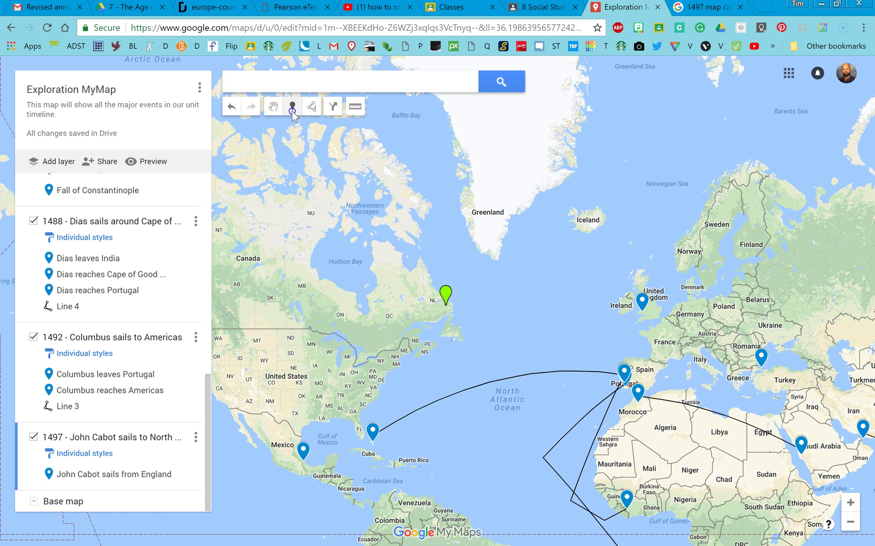
click(459, 329)
text(Cabot arrives)
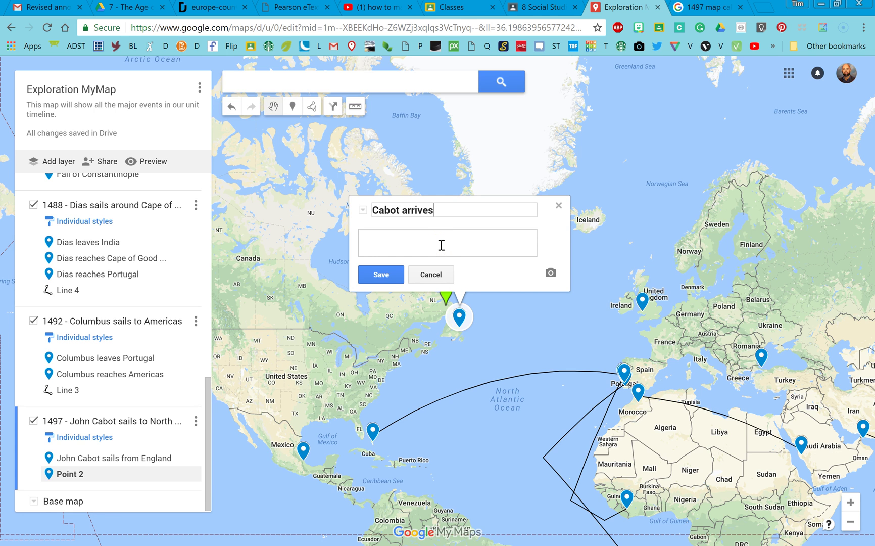
text(John )
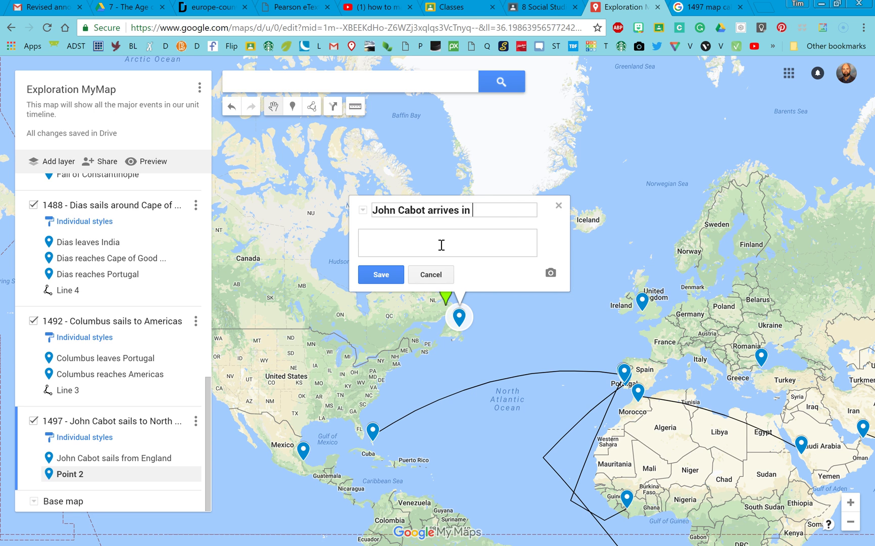
text(erica)
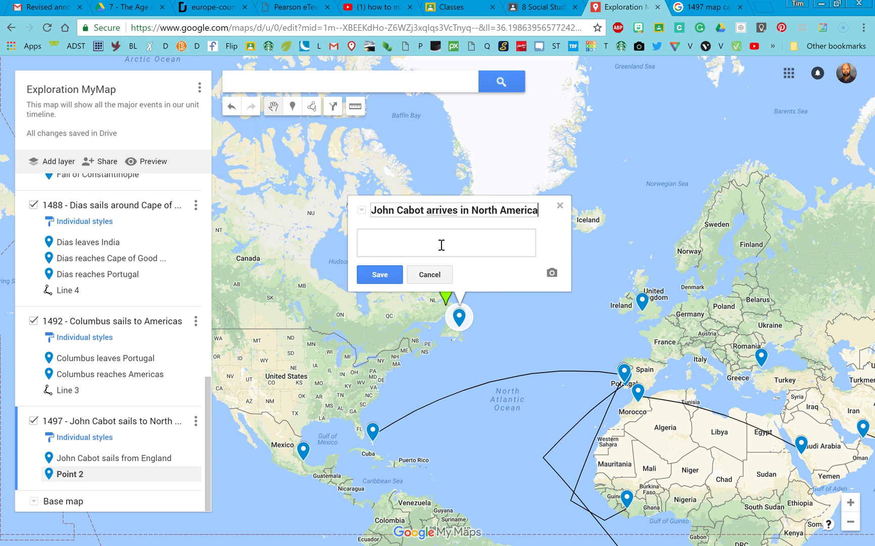
click(422, 276)
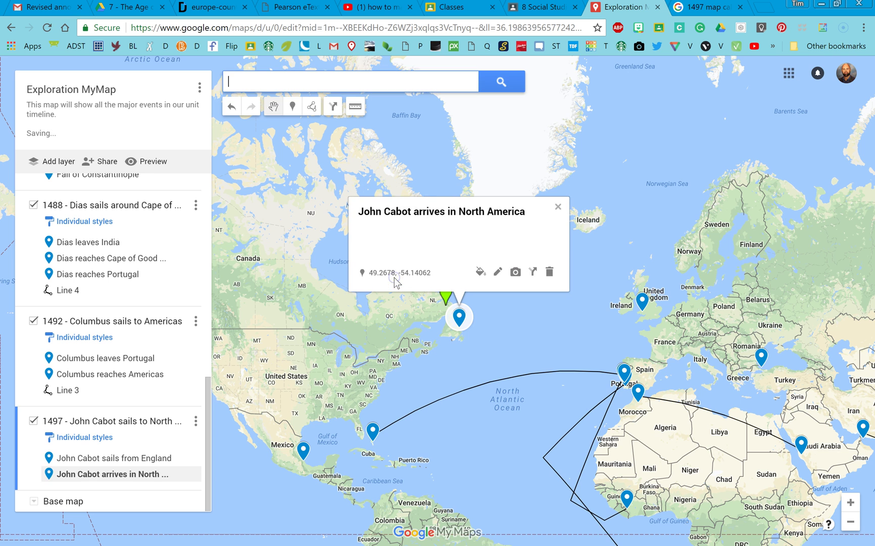
click(558, 196)
- Compare the Newfoundland marker with the landing locations on the image of John Cabot's second voyage, returning to Exploration MyMap
click(437, 319)
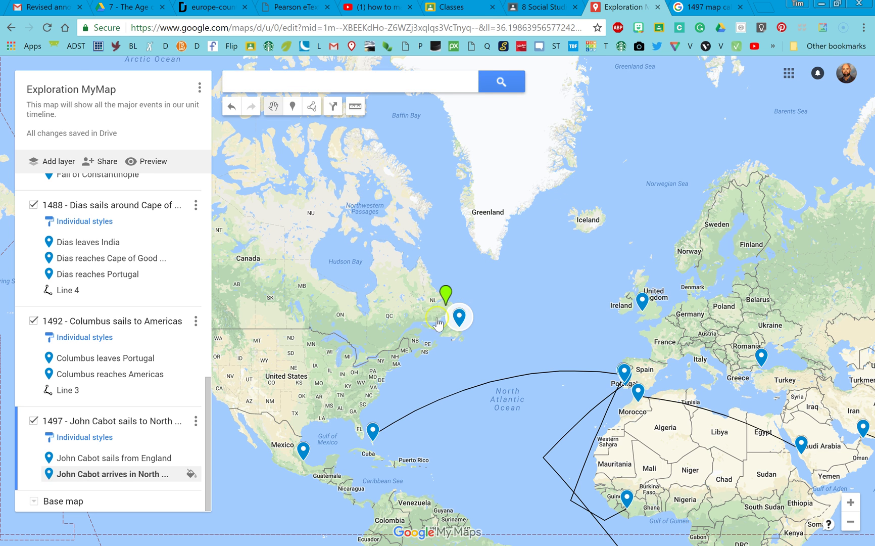
scroll(436, 318, up, 1)
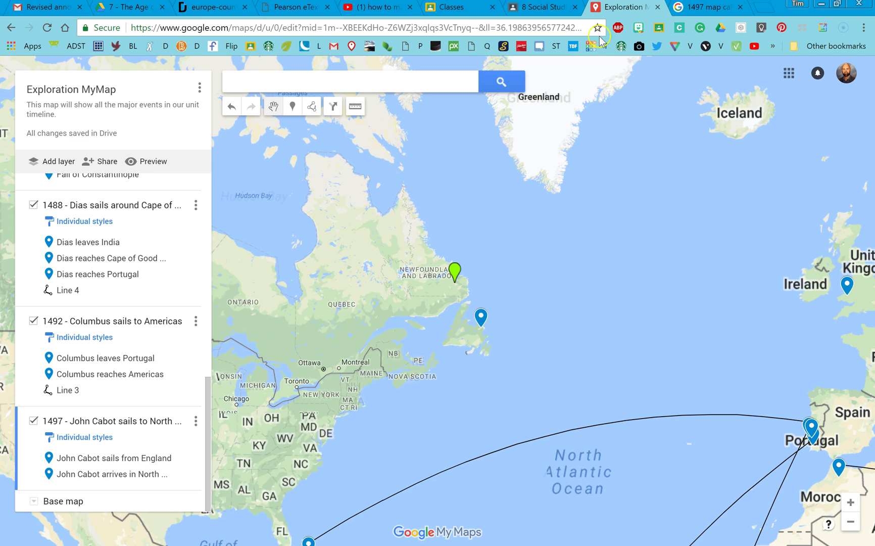
click(691, 10)
click(204, 331)
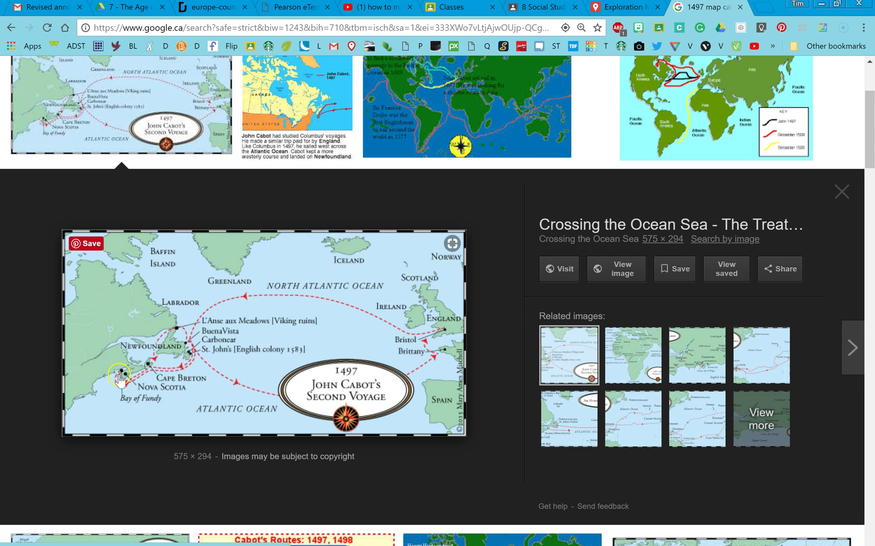
click(627, 8)
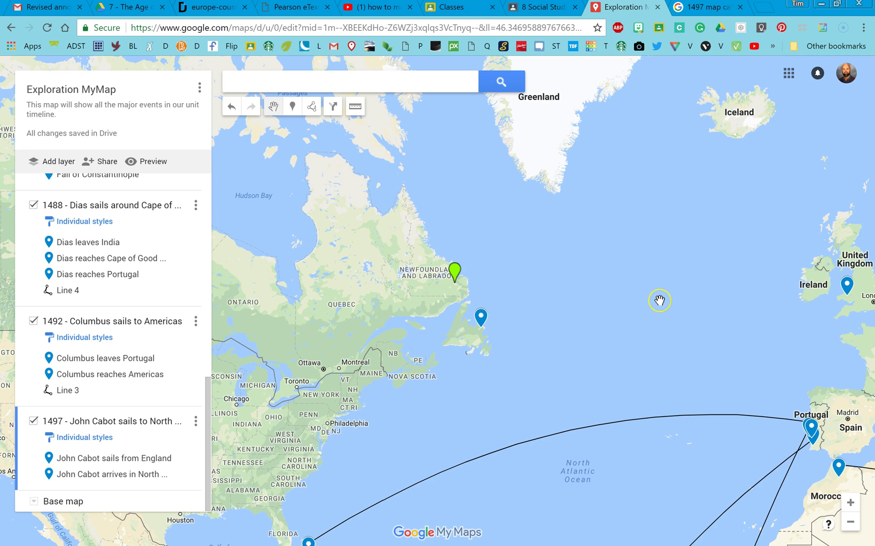
- Draw a line from the England marker to the Newfoundland marker in the 1497 layer to show Cabot's route
drag(660, 300, 582, 294)
click(756, 286)
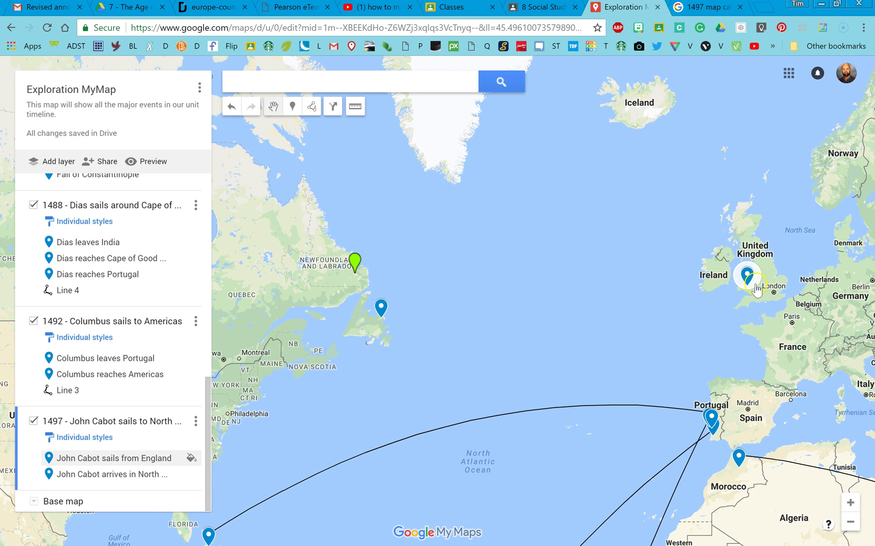
click(312, 107)
click(372, 126)
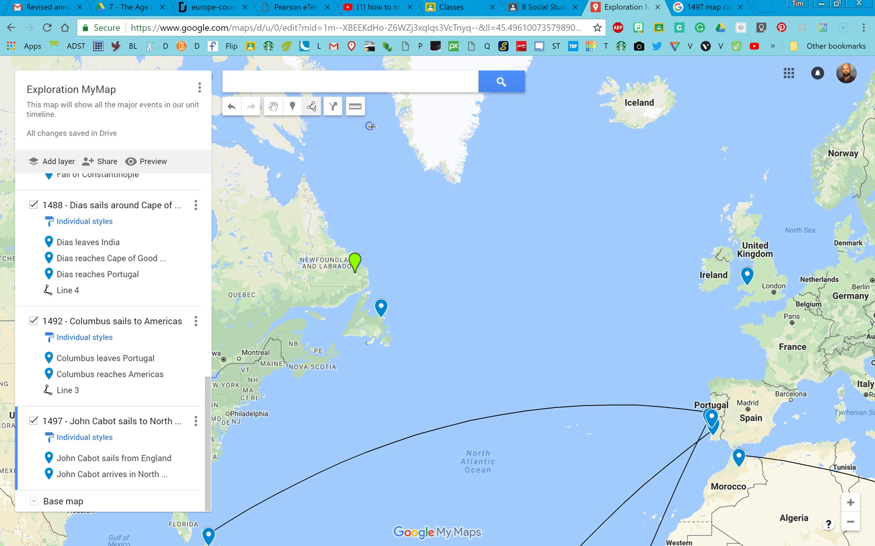
click(748, 274)
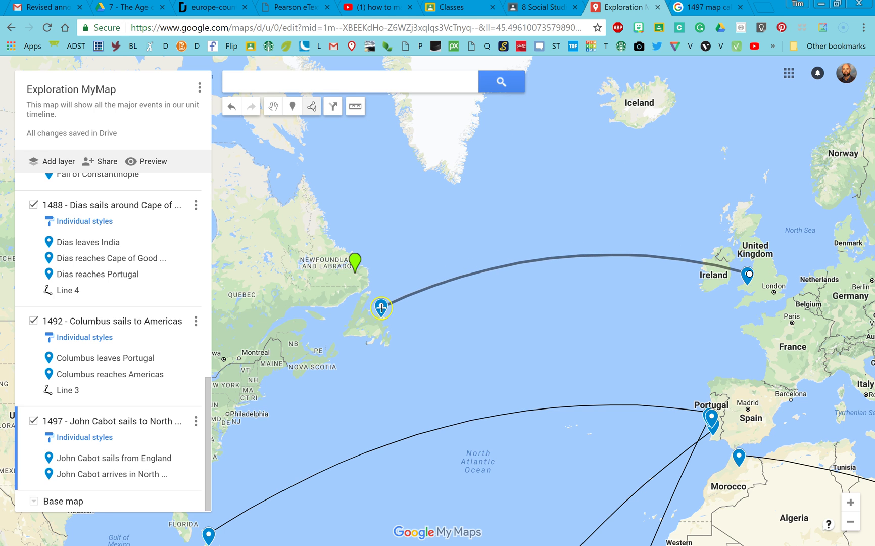
double_click(381, 307)
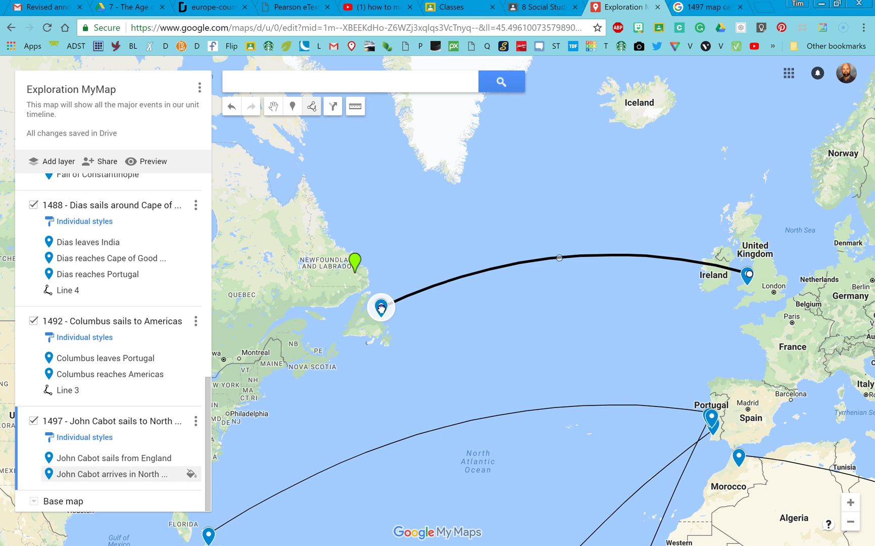
click(481, 197)
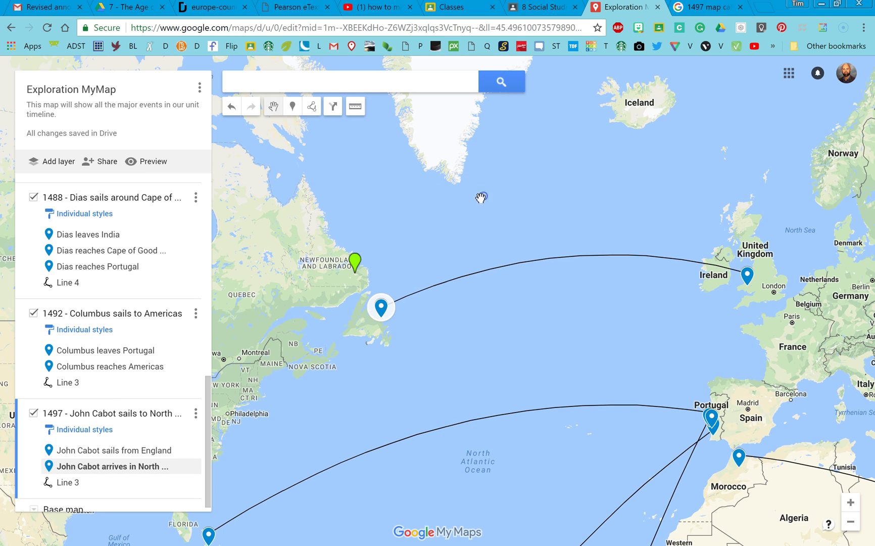
- Review the earlier timeline layers and examine all the plotted routes on the world map
click(131, 315)
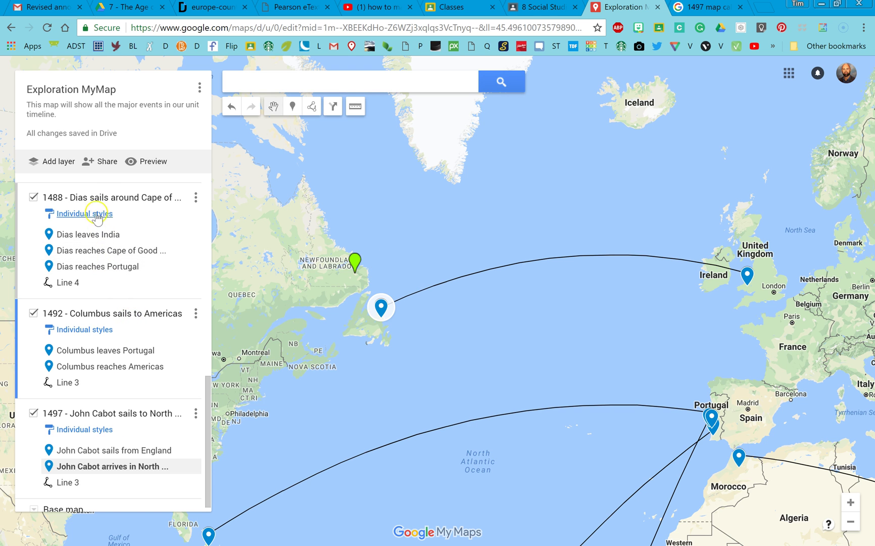
click(106, 197)
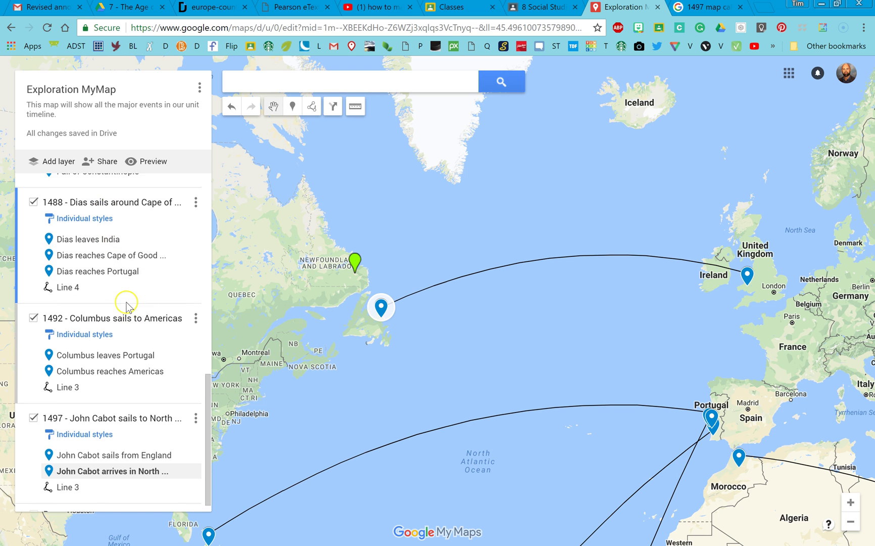
scroll(124, 303, up, 3)
click(157, 261)
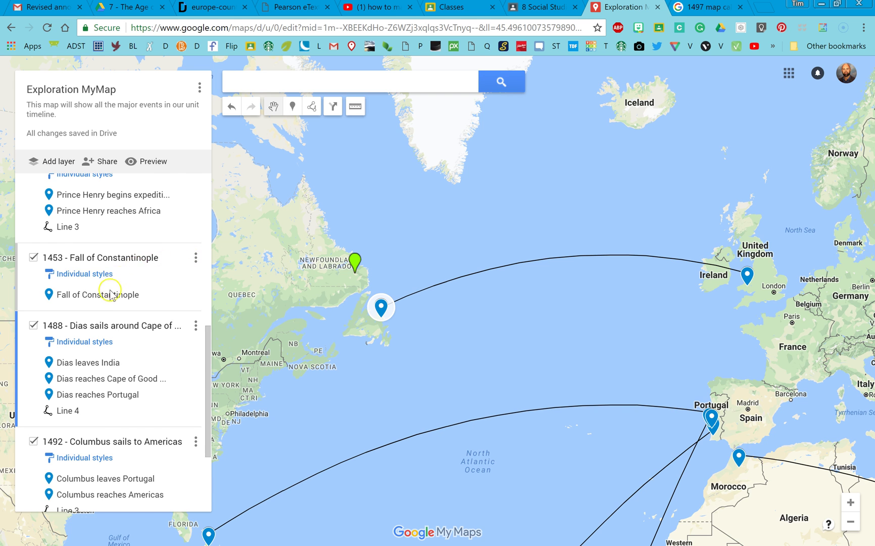
scroll(111, 293, down, 3)
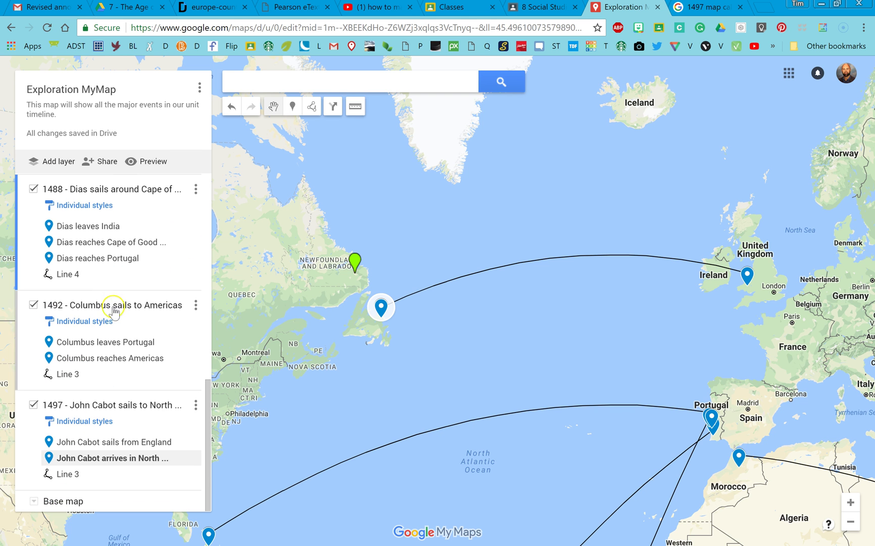
click(852, 523)
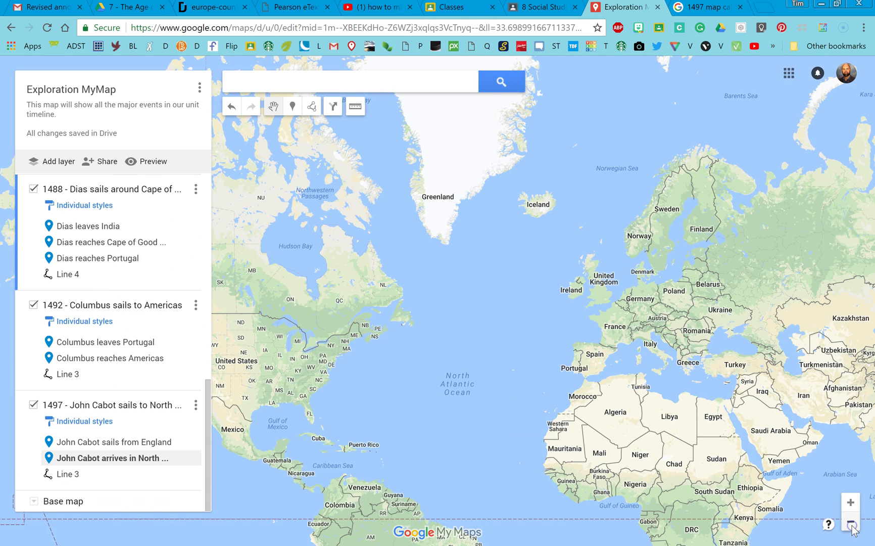
click(851, 523)
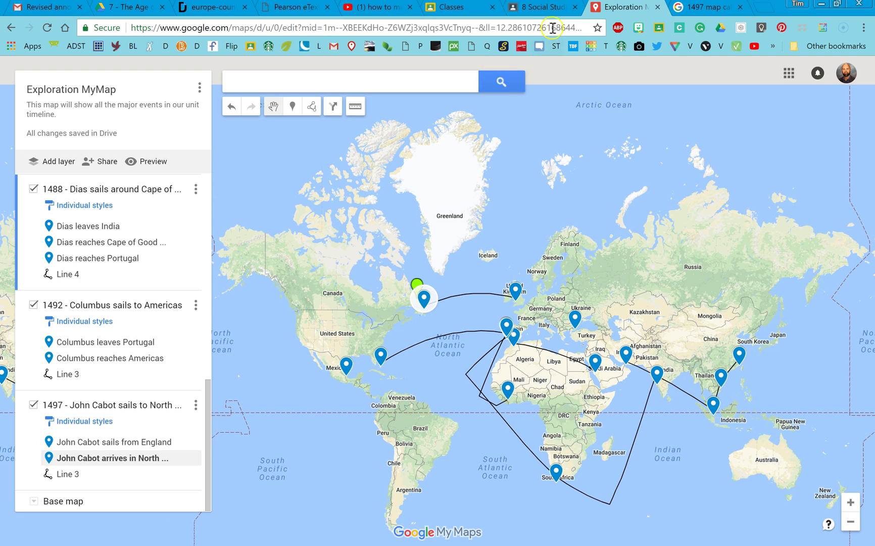
- Check the events following 1497 on the class timeline and revisit the Cabot voyage image, returning to Exploration MyMap
click(549, 10)
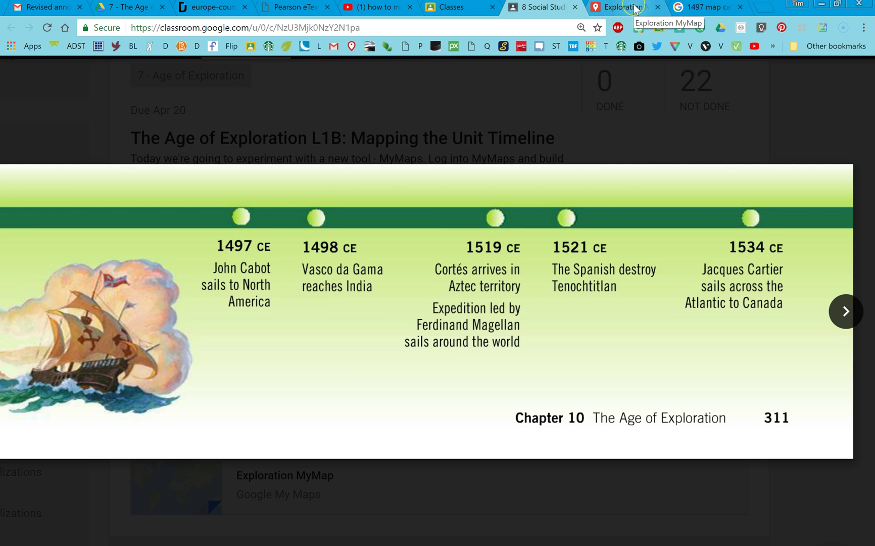
click(695, 10)
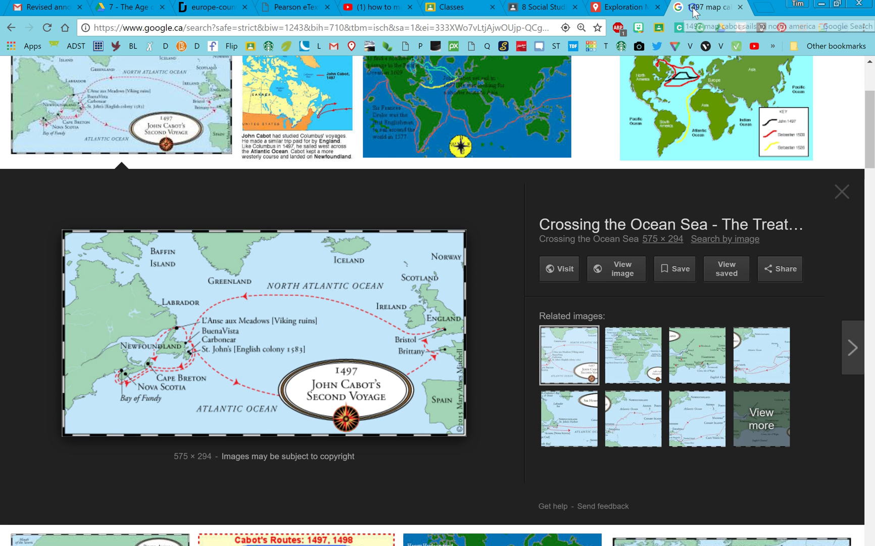
click(631, 9)
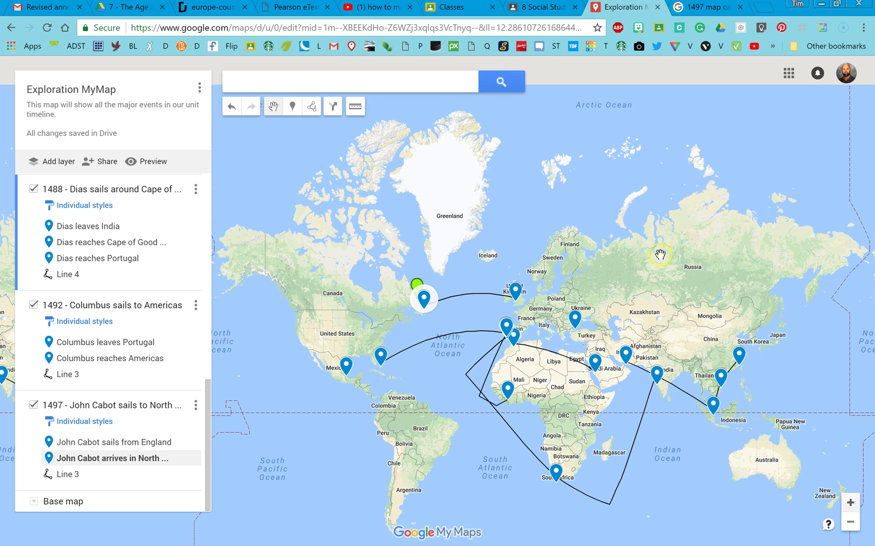